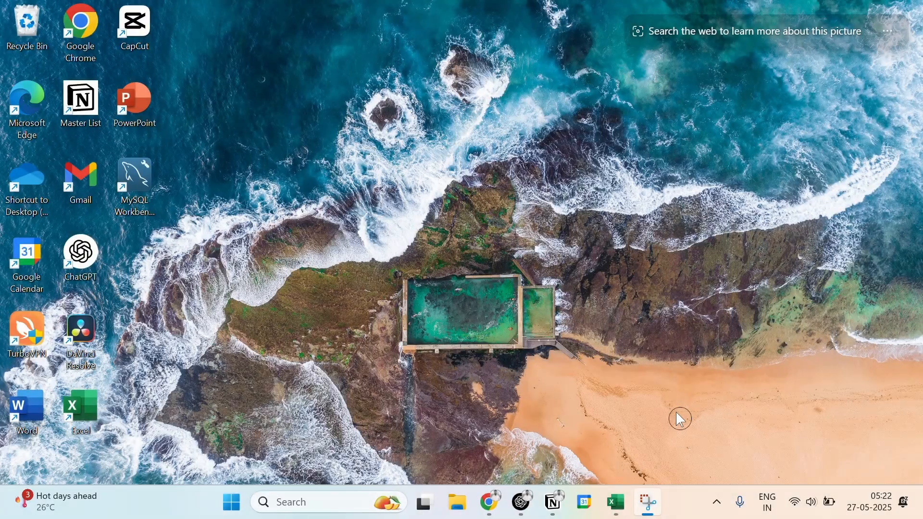
Step: Switch to the Learning Lab workbook in Excel, showing the CountIF sheet
click(616, 502)
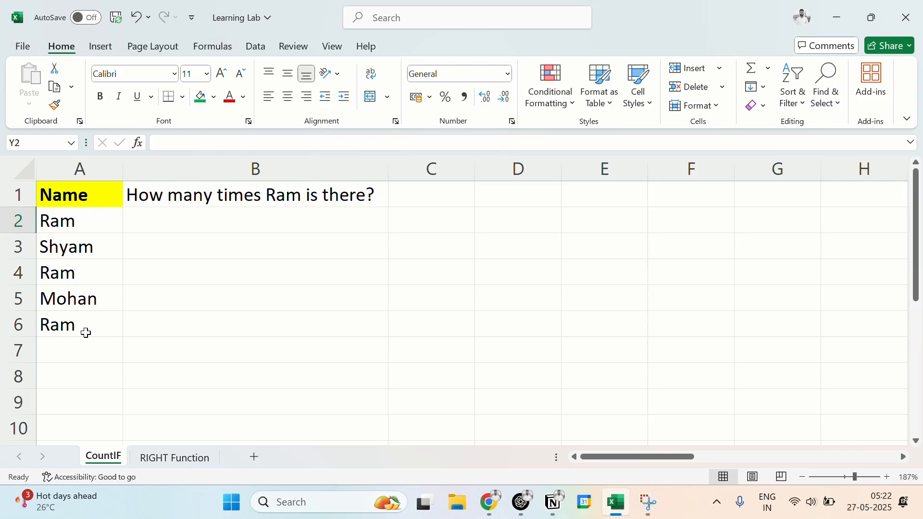
click(418, 225)
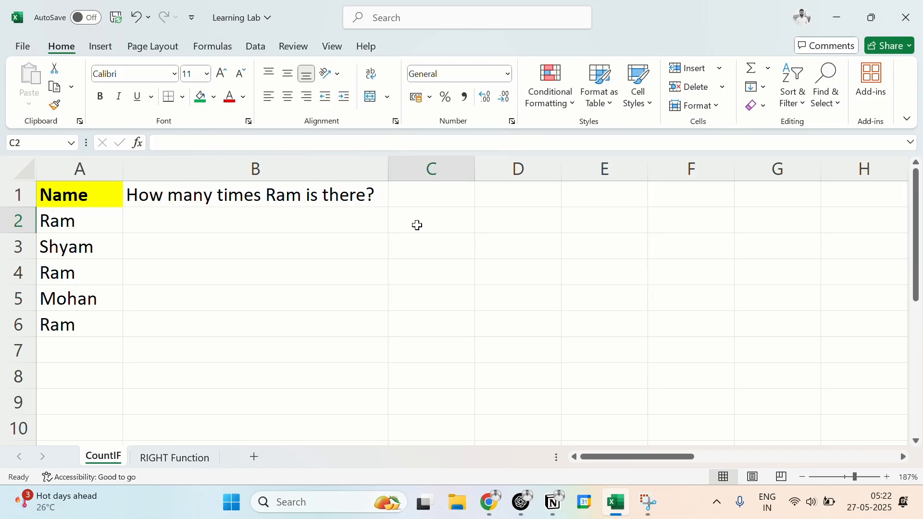
click(68, 348)
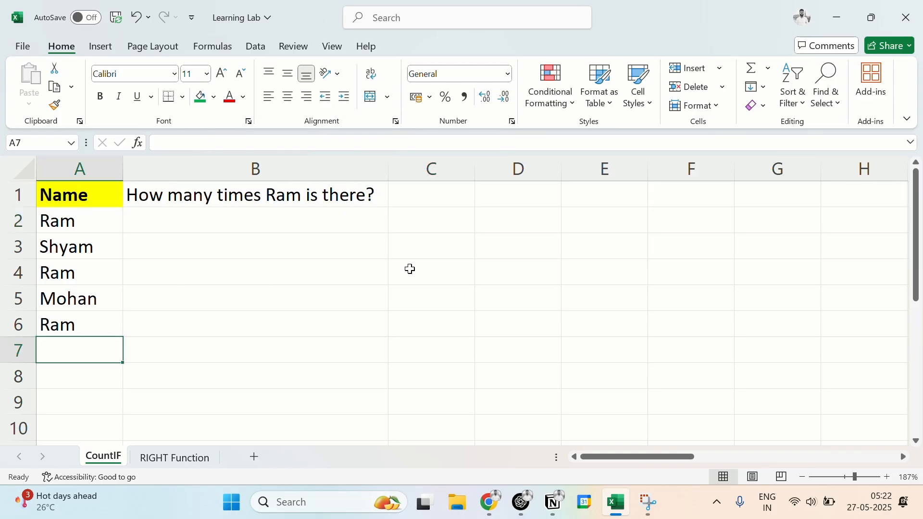
Step: Enter a COUNTIF formula in C2 over range A2:A6, with the name asked about in B1 as quoted criterion
click(412, 222)
double_click(413, 223)
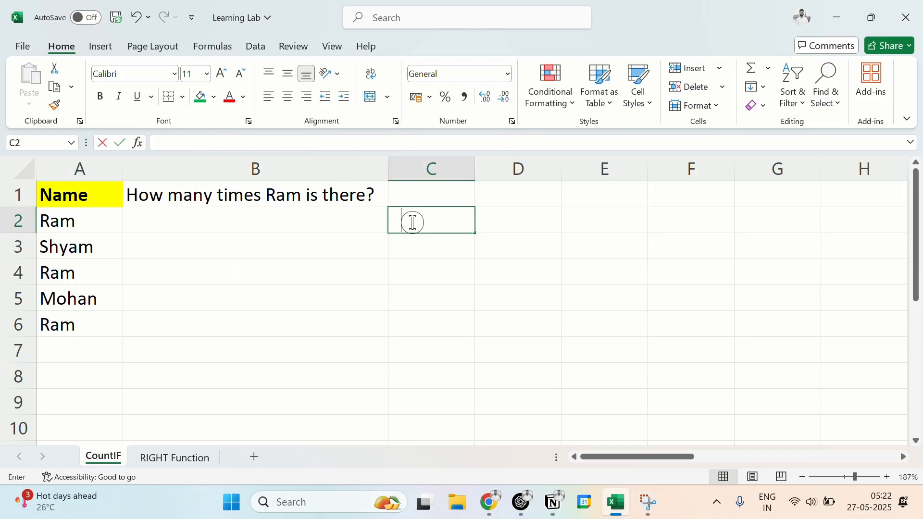
text(=countif)
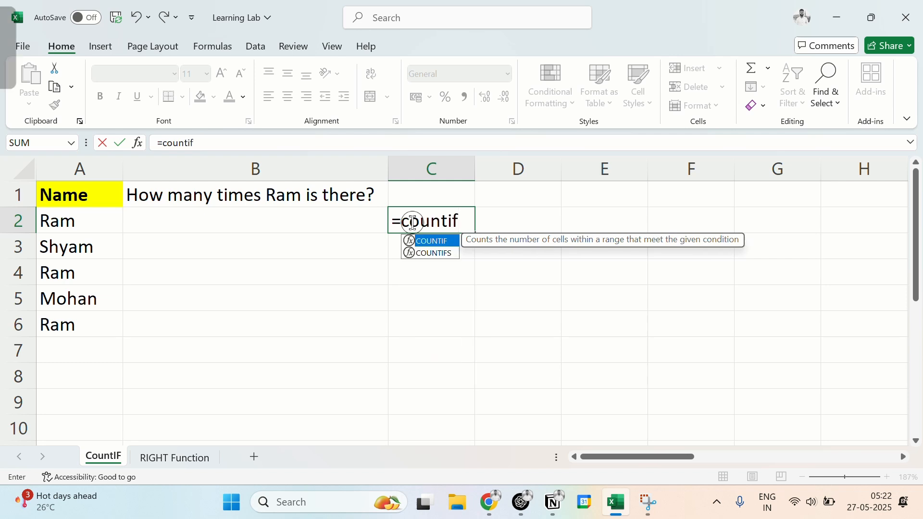
key(Tab)
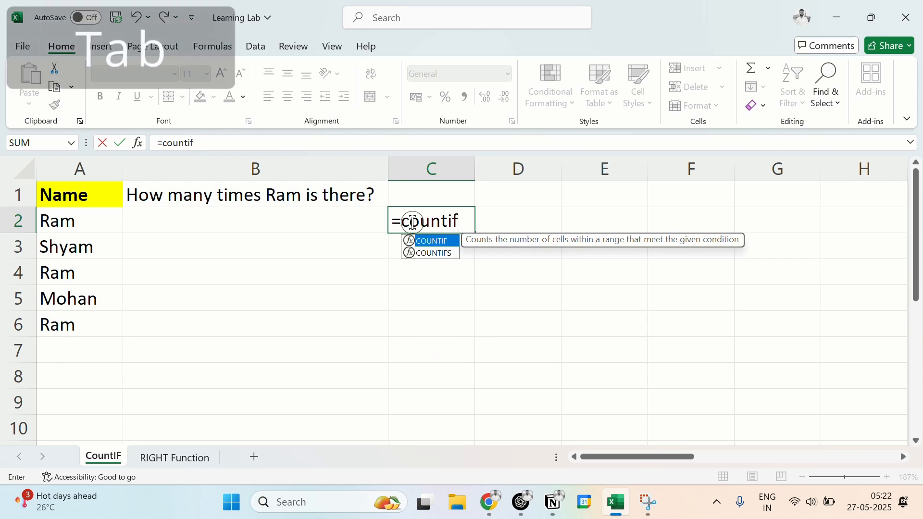
key(Tab)
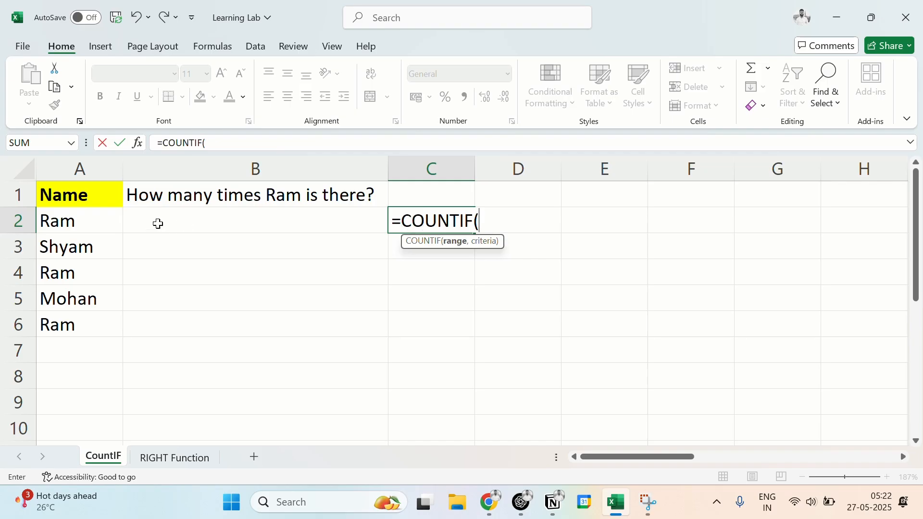
drag(89, 217, 104, 320)
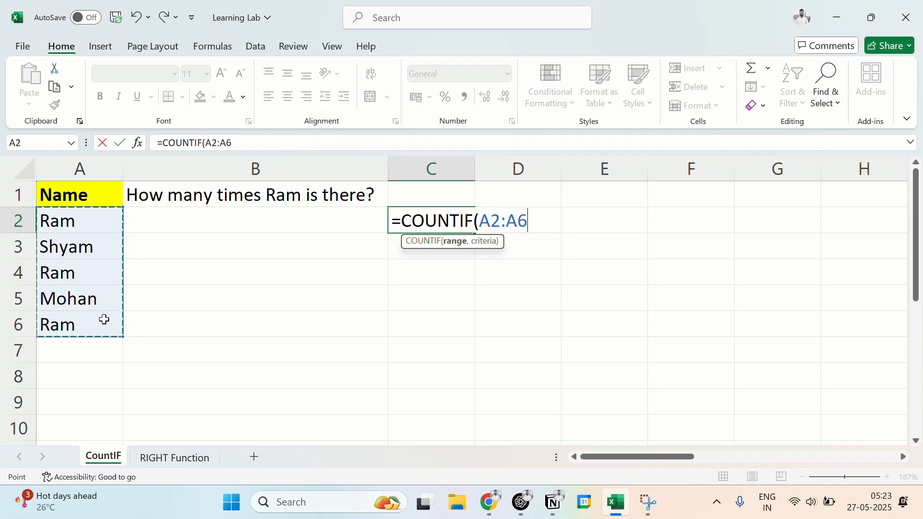
text(,)
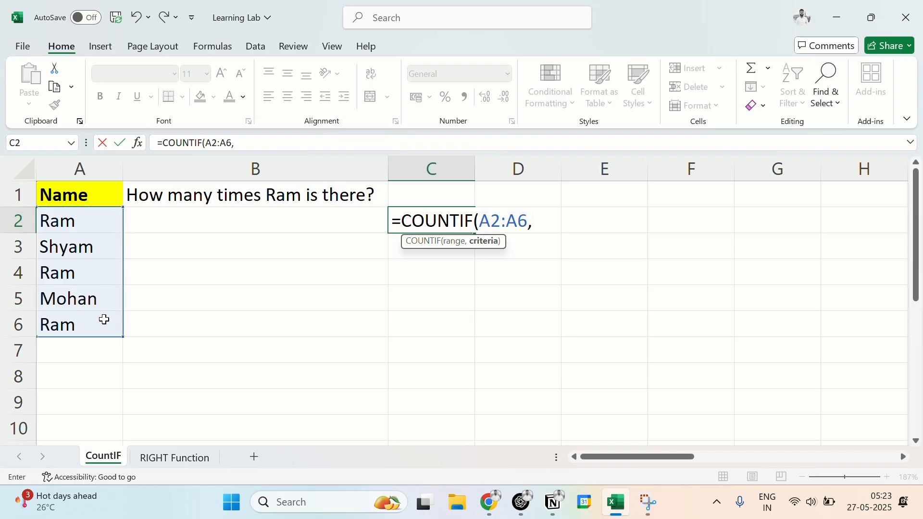
text(")
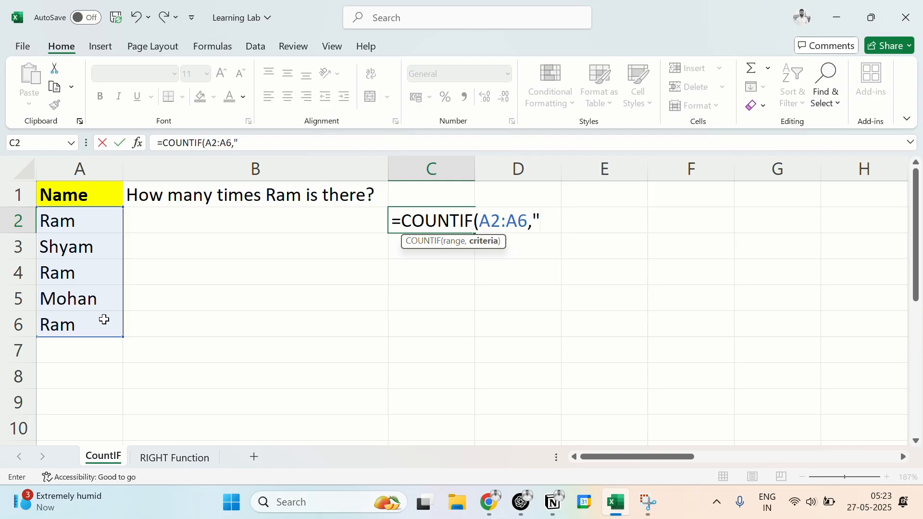
text(Ram"))
key(Return)
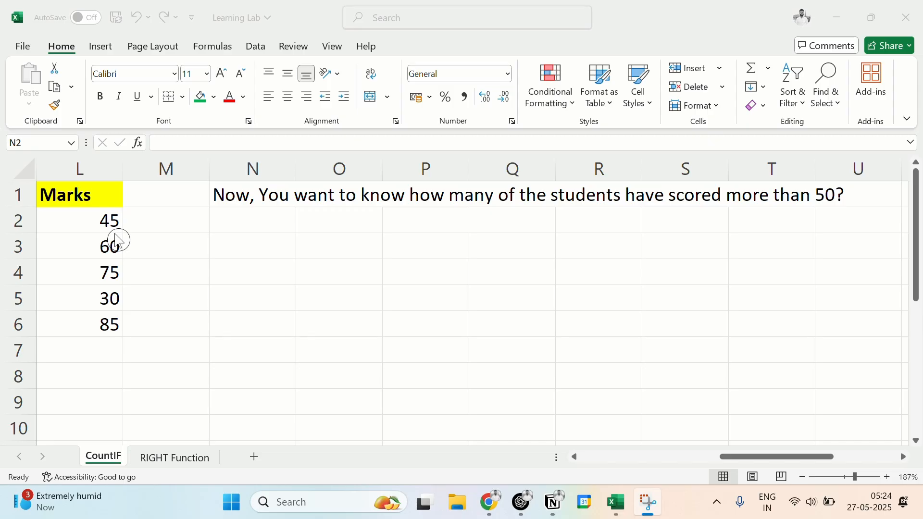
click(95, 225)
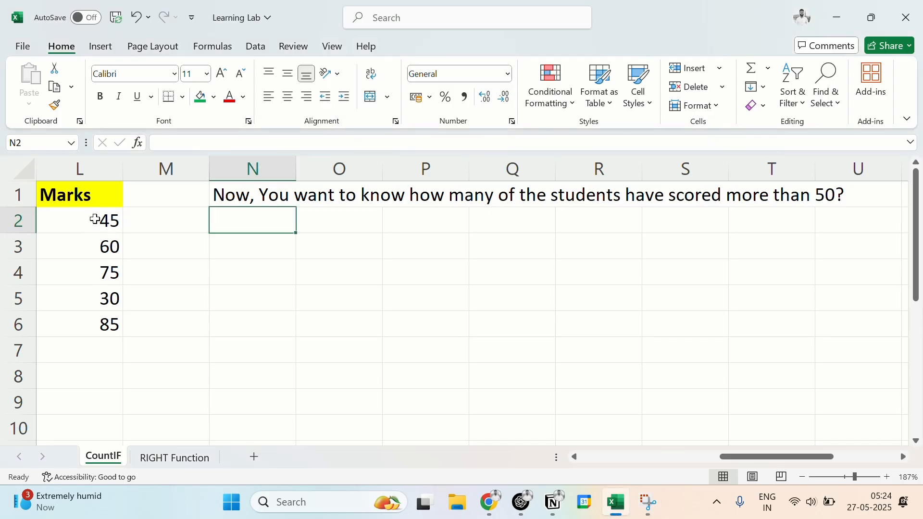
drag(95, 219, 106, 322)
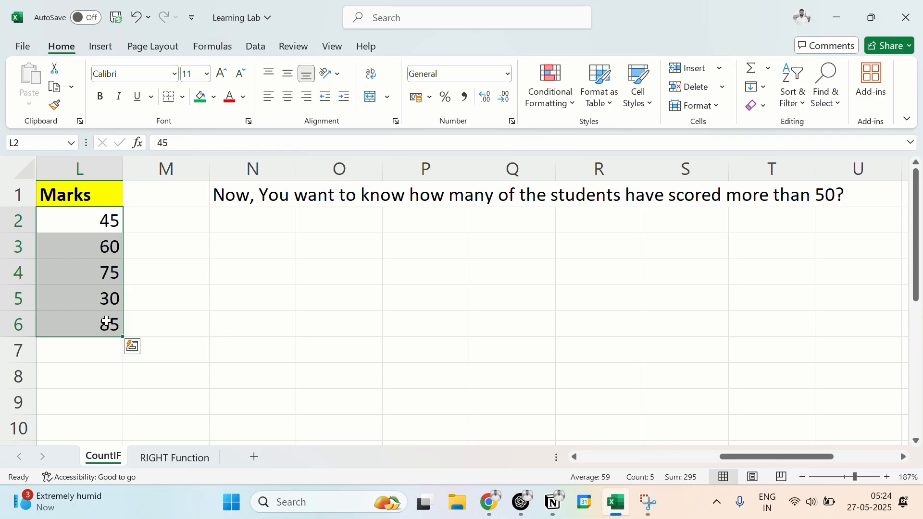
click(251, 229)
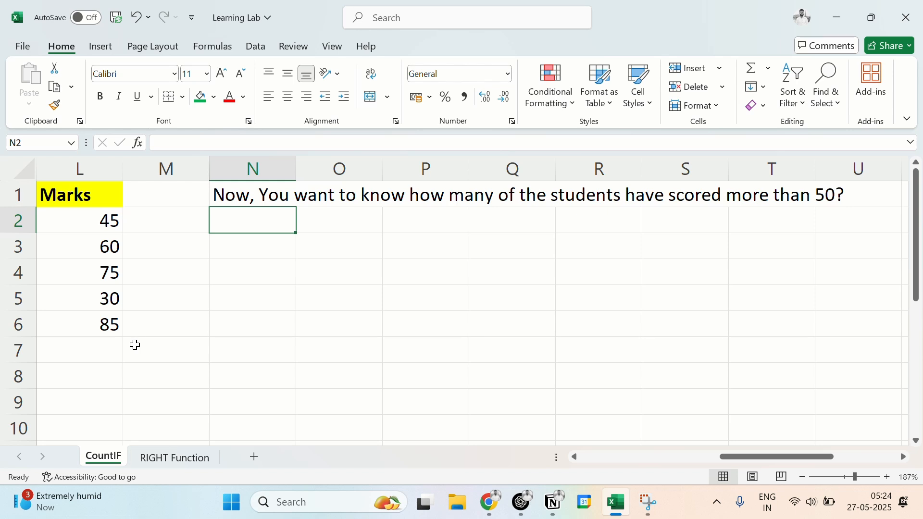
click(120, 347)
click(237, 226)
Step: Enter =COUNTIF(L2:L6,">50") in cell N3 to count the marks above 50
double_click(225, 242)
text(=co)
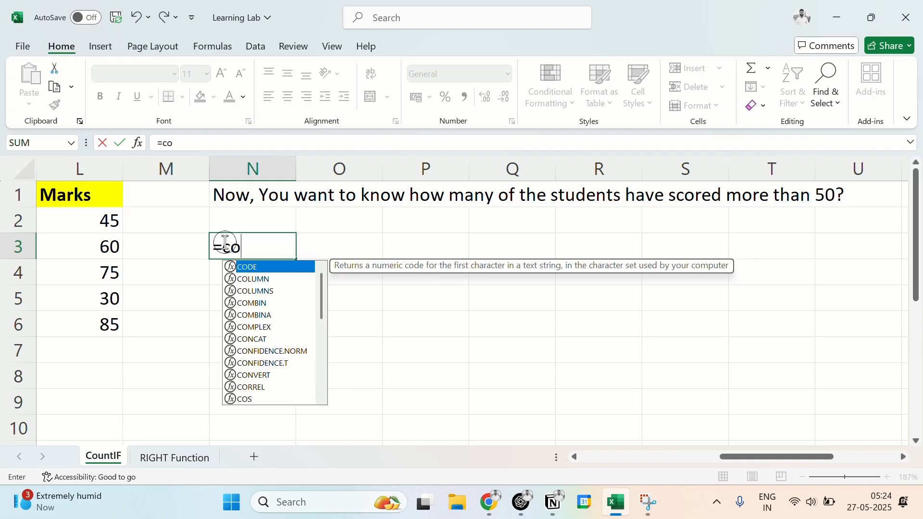
text(untt)
key(BackSpace)
key(BackSpace)
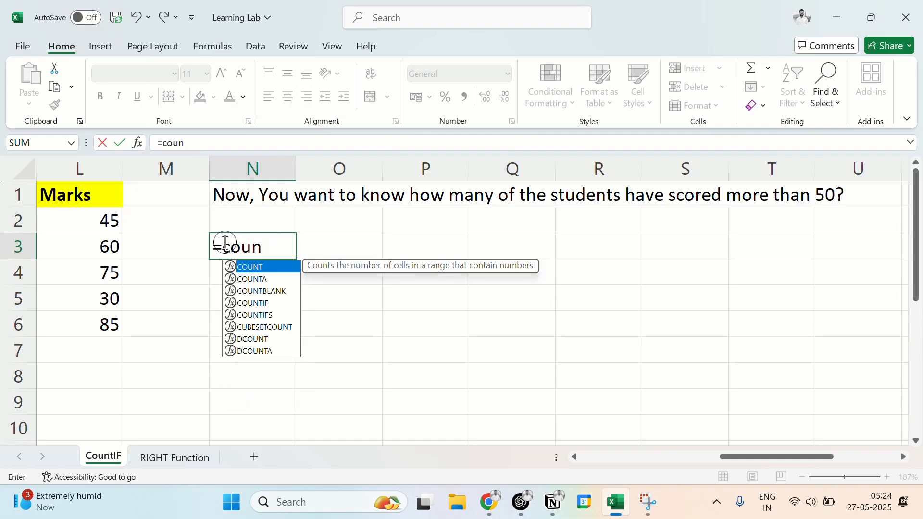
text(tif)
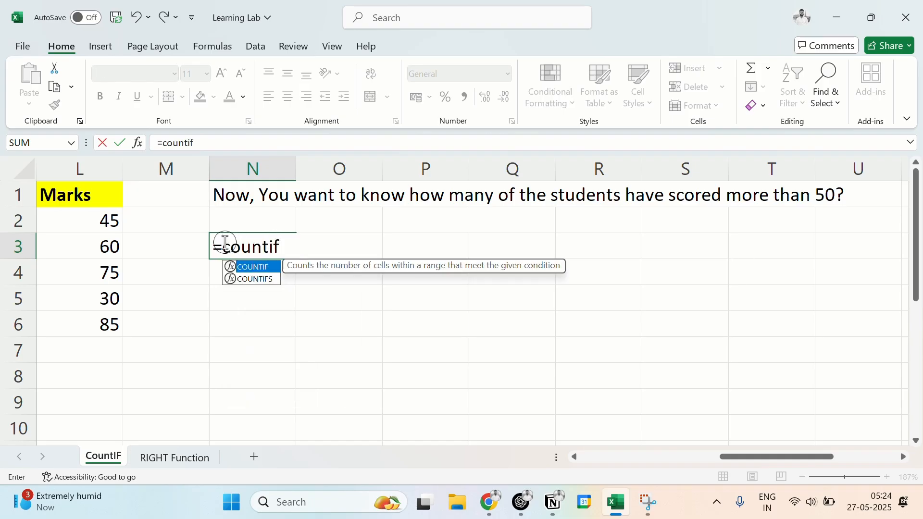
key(Tab)
drag(99, 217, 119, 322)
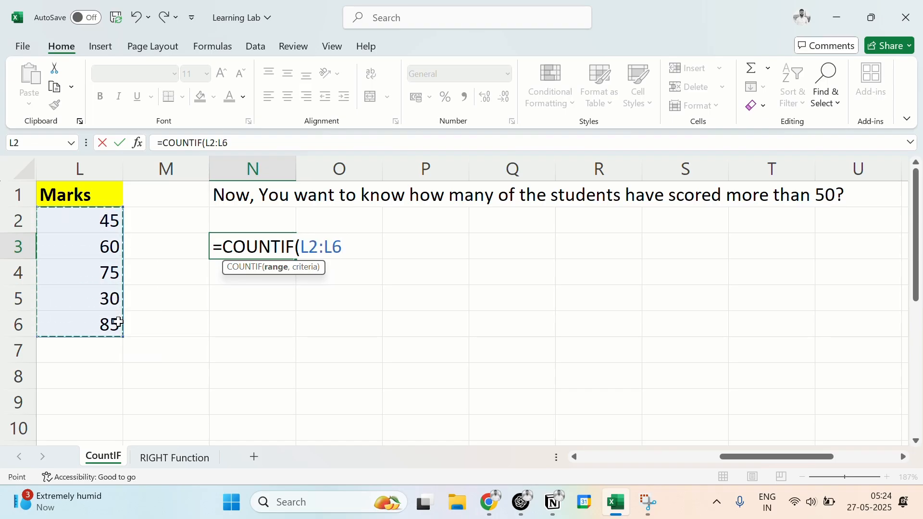
text(,)
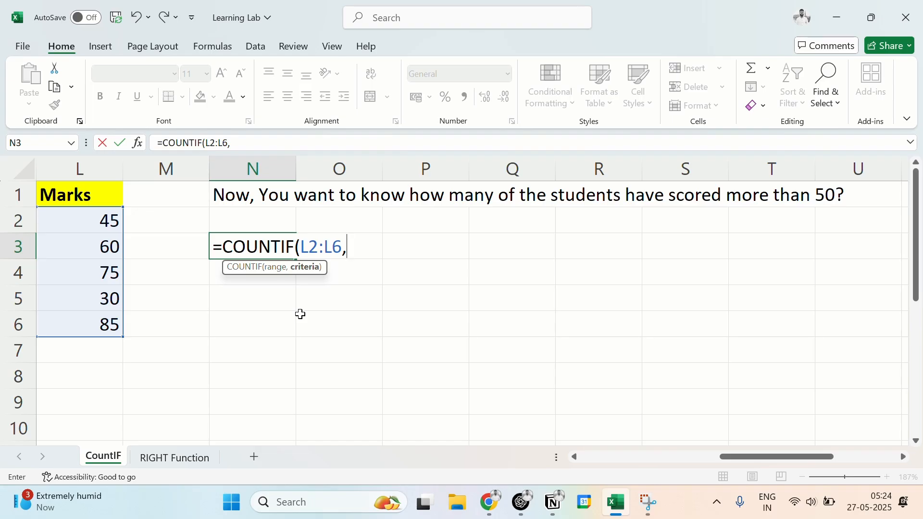
text(">50"))
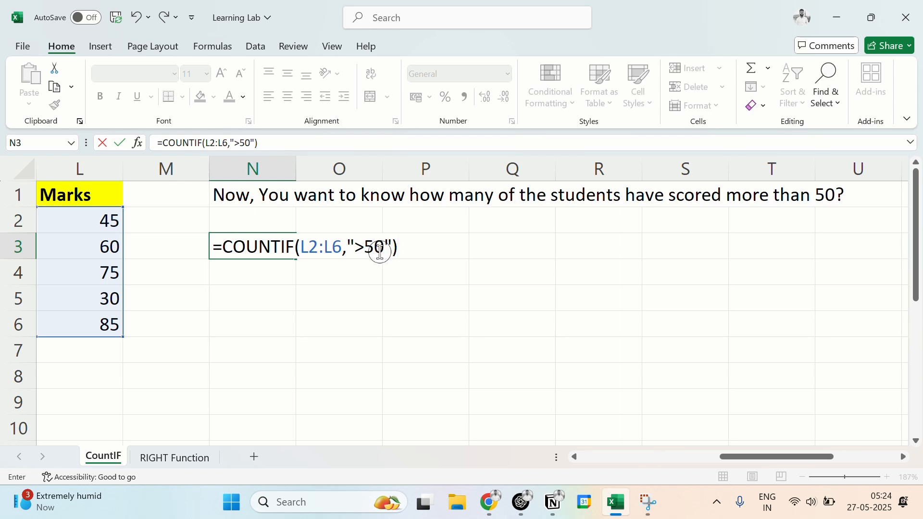
key(Return)
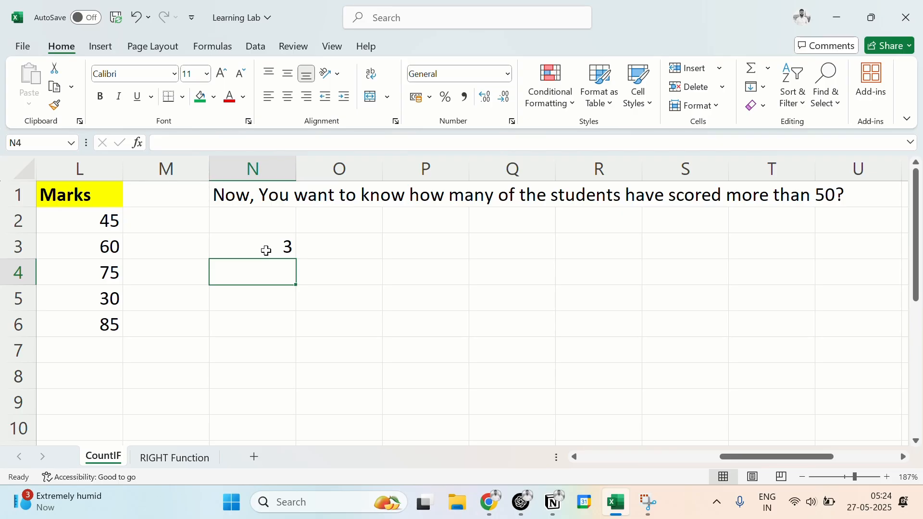
click(110, 246)
click(111, 278)
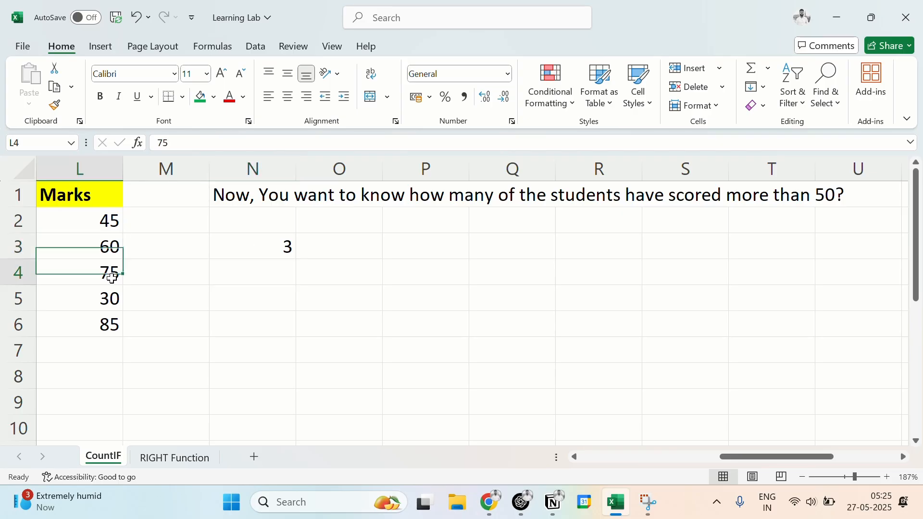
click(114, 324)
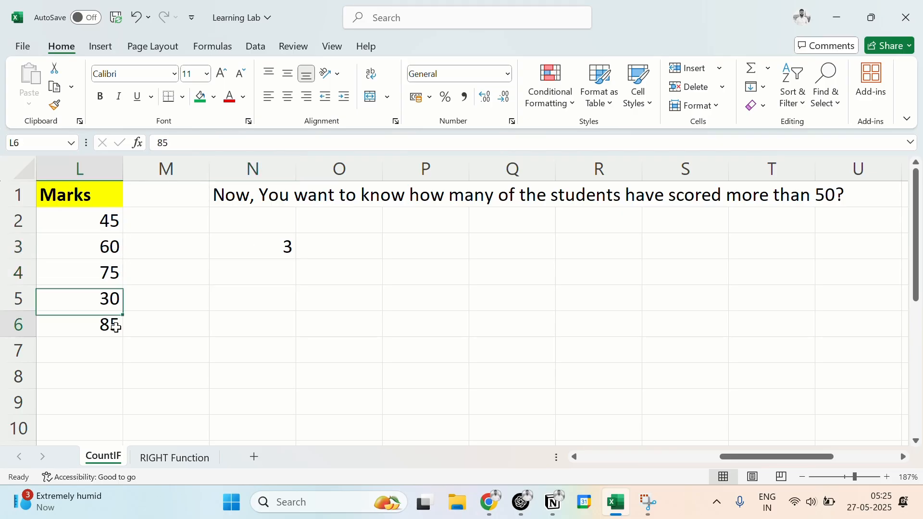
click(277, 248)
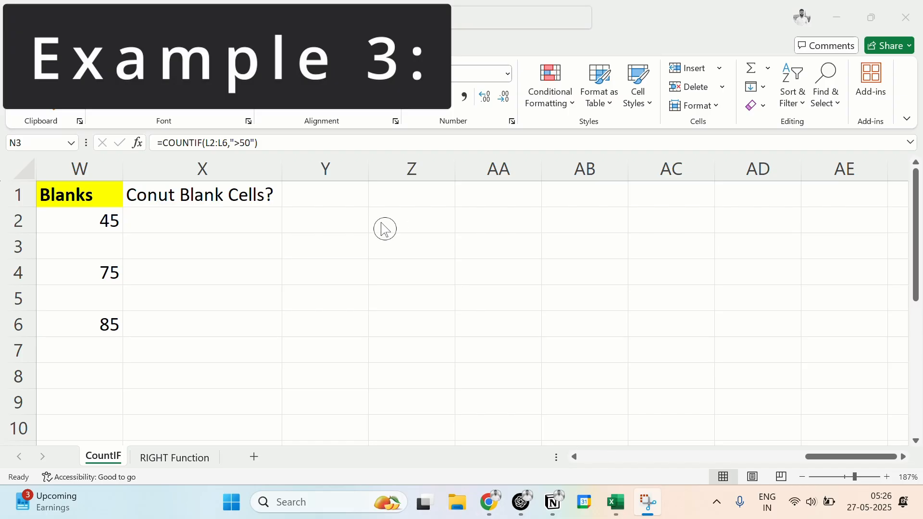
Step: Enter =COUNTIF(W2:W6,"") in cell Y3 to count the blank cells in the Blanks column
click(314, 245)
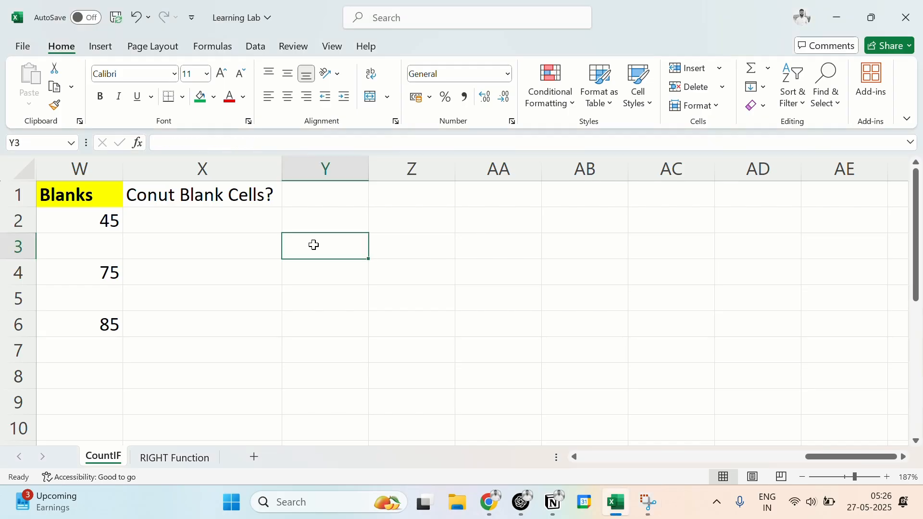
double_click(313, 246)
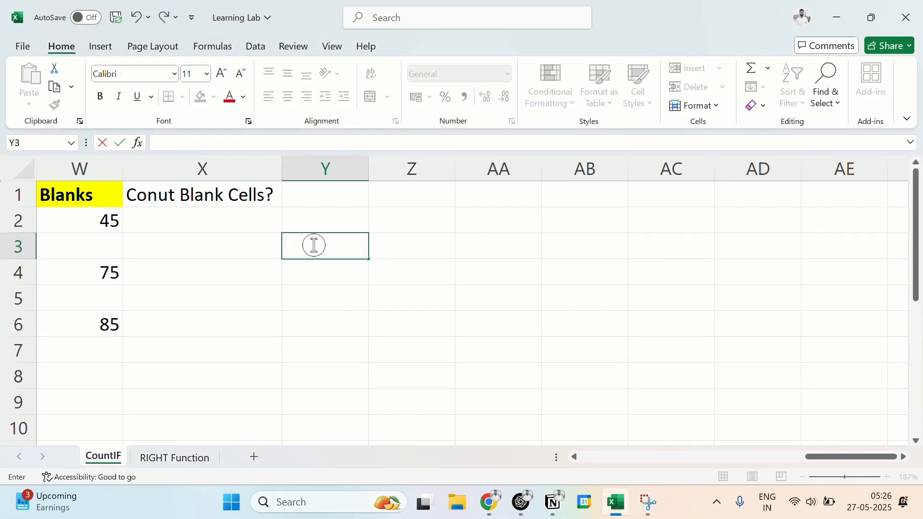
text(=counif)
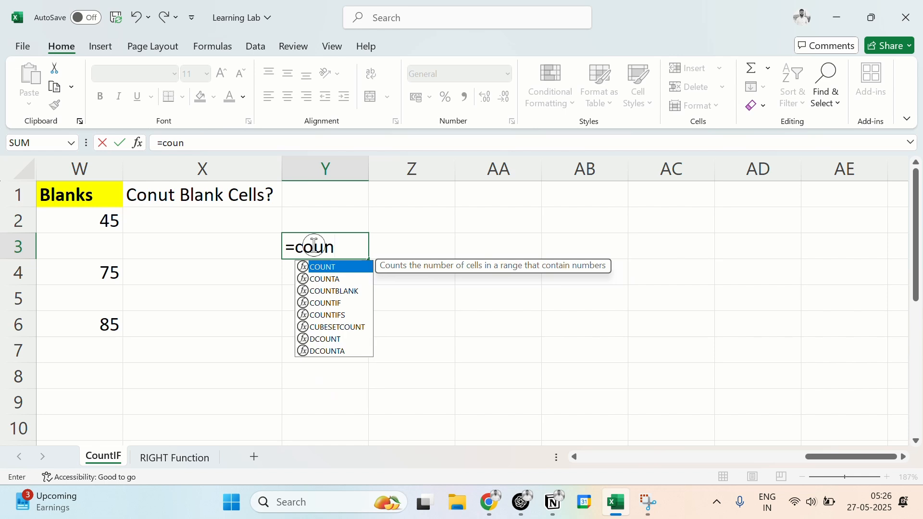
key(BackSpace)
key(BackSpace)
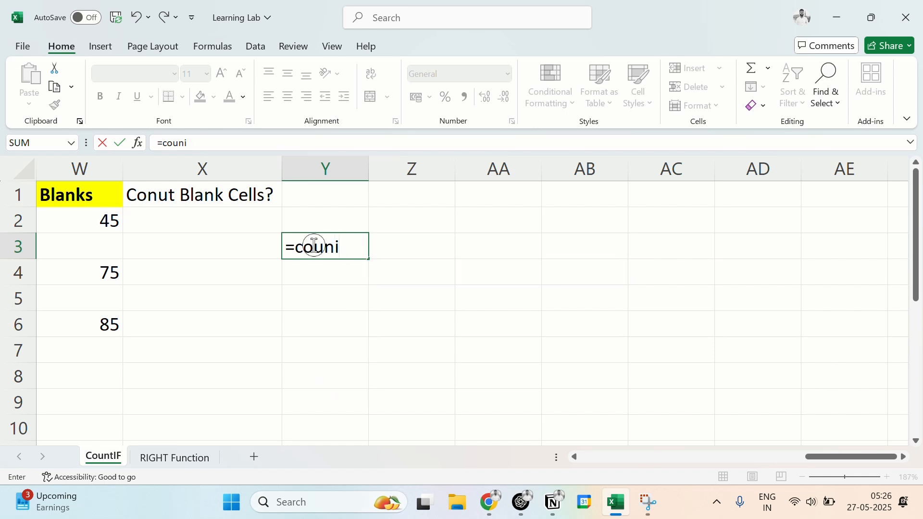
text(tif)
key(Tab)
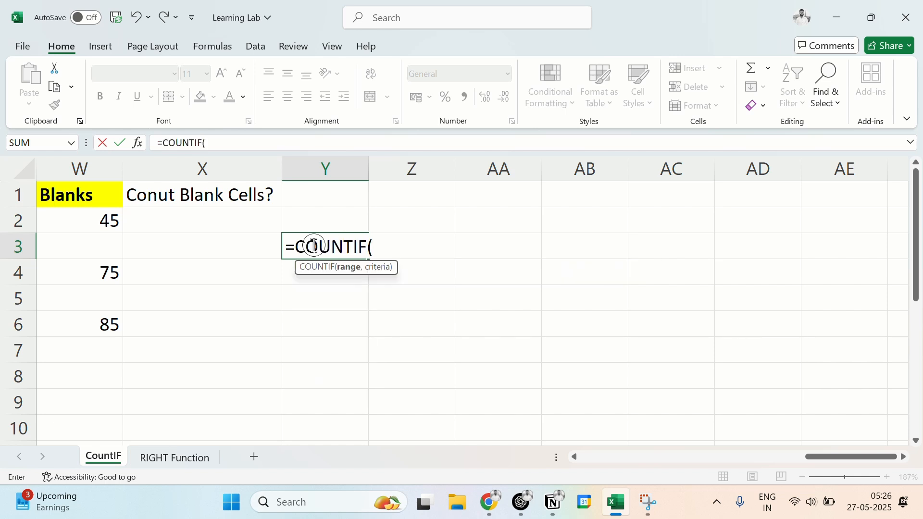
drag(60, 221, 85, 322)
text(,)
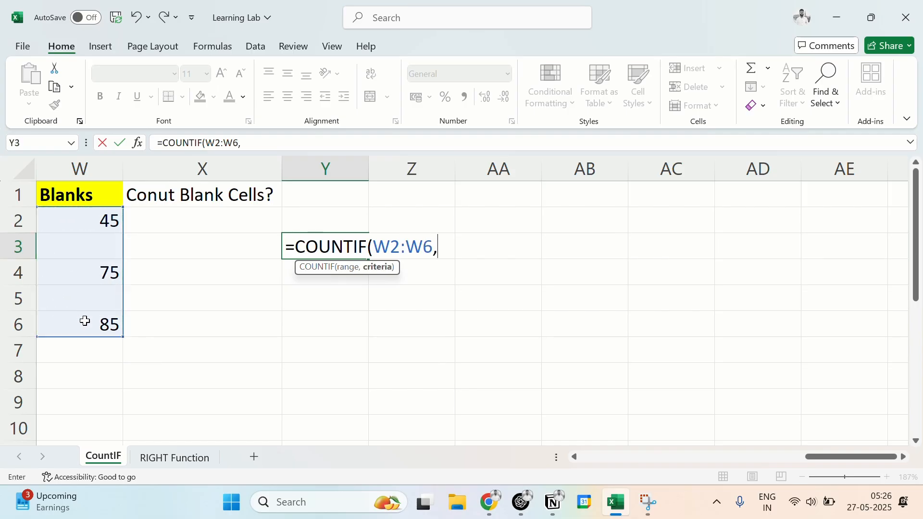
text(""))
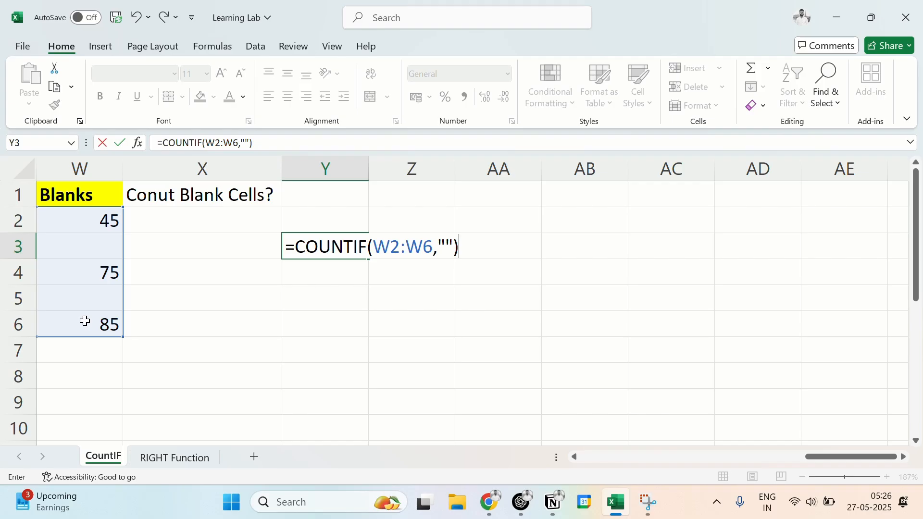
key(Return)
Step: Check the blank cells in W2:W6 against the COUNTIF formula in Y3
click(101, 245)
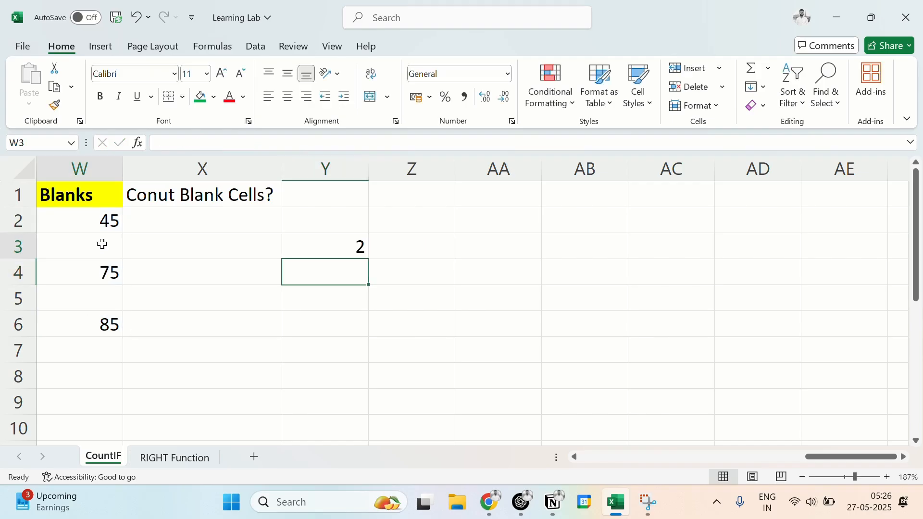
click(103, 308)
click(95, 214)
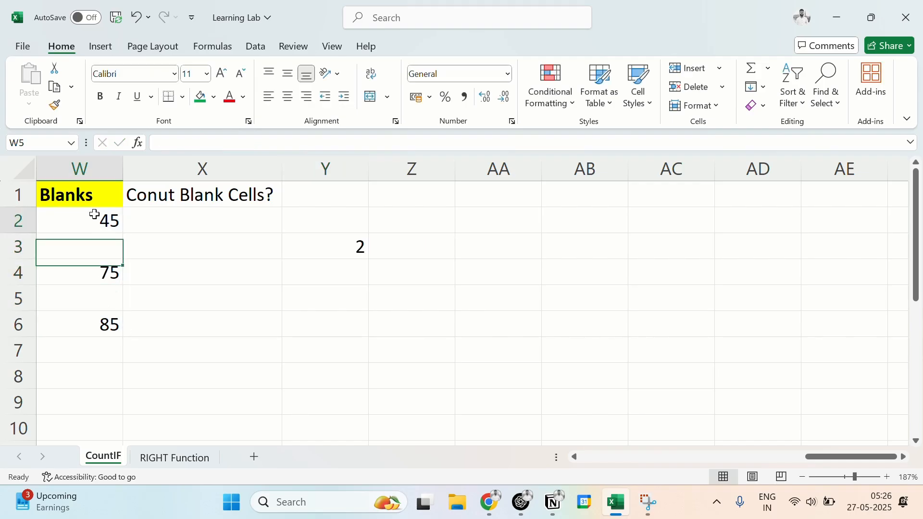
drag(94, 214, 109, 323)
click(328, 250)
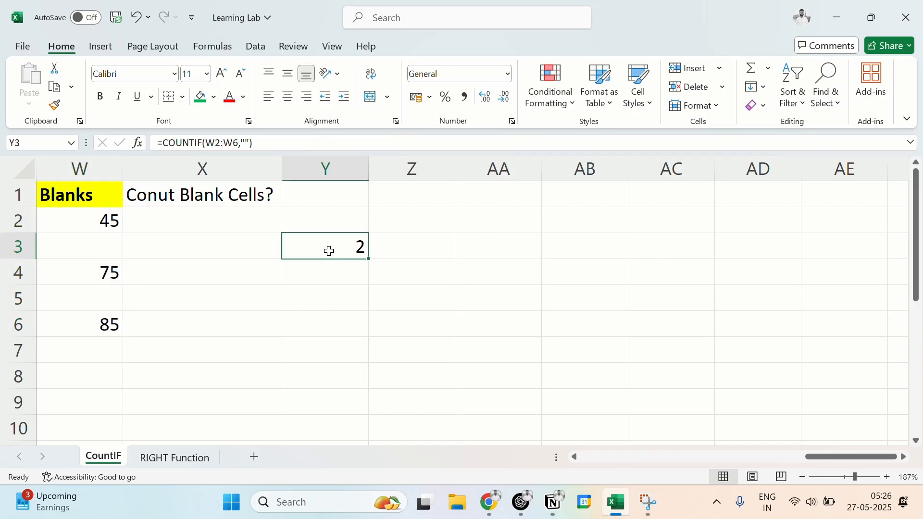
drag(110, 220, 114, 324)
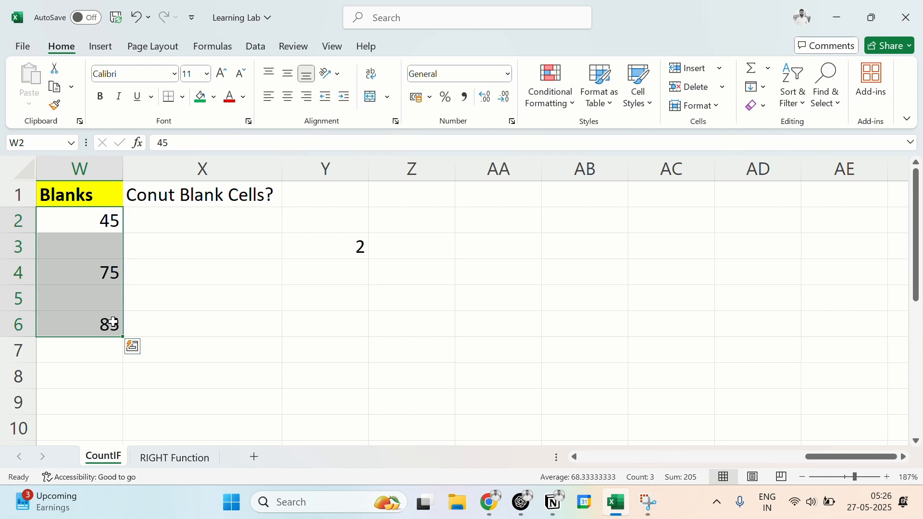
Step: Inspect the empty cells W3 and W5 individually and the COUNTIF formula in Y3 that counts them
click(166, 290)
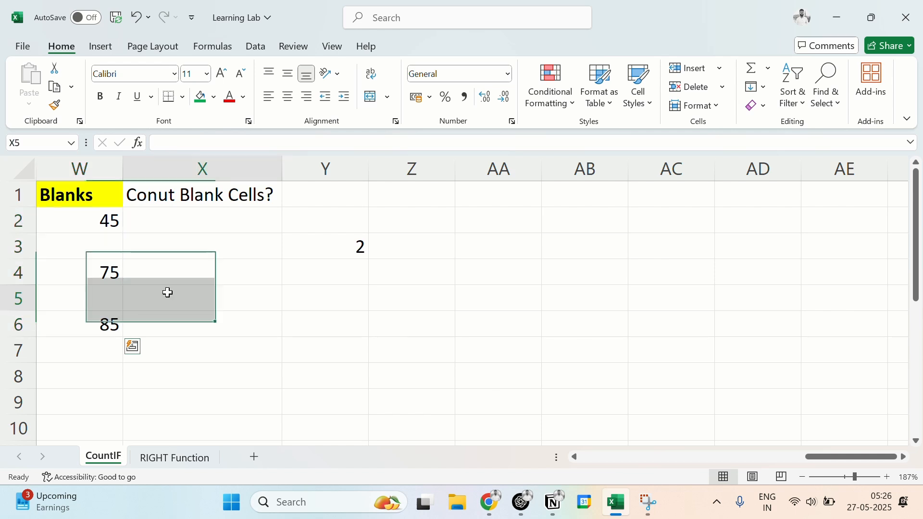
click(98, 240)
click(99, 296)
click(316, 256)
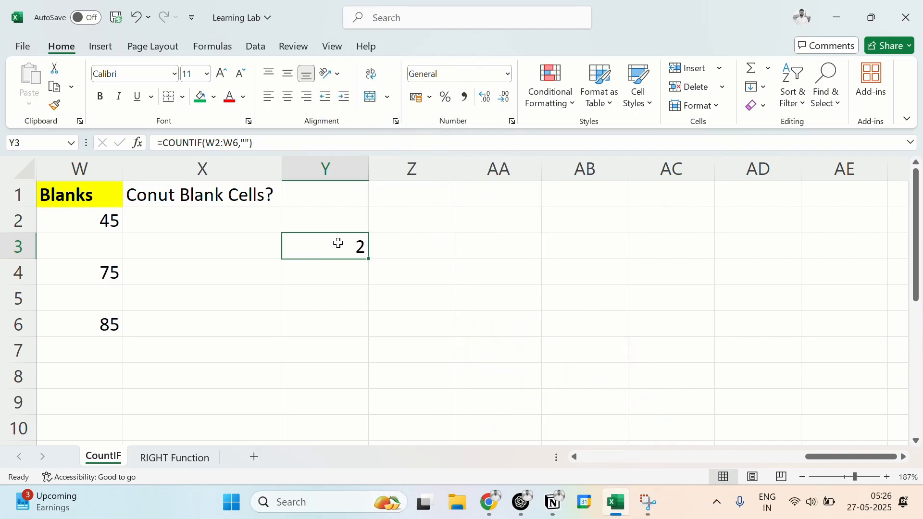
Step: Return to the workbook and examine the quotation marks around the >50 criterion in N3's COUNTIF formula
click(839, 15)
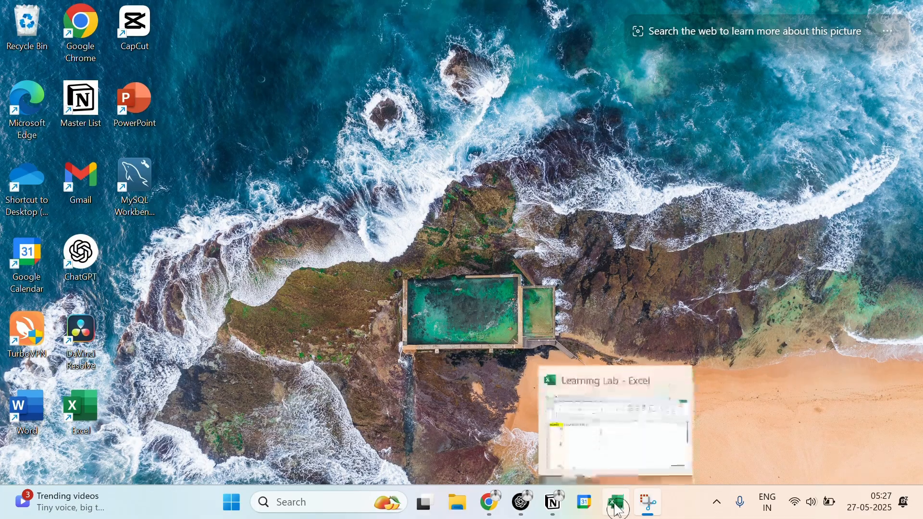
click(618, 509)
click(355, 246)
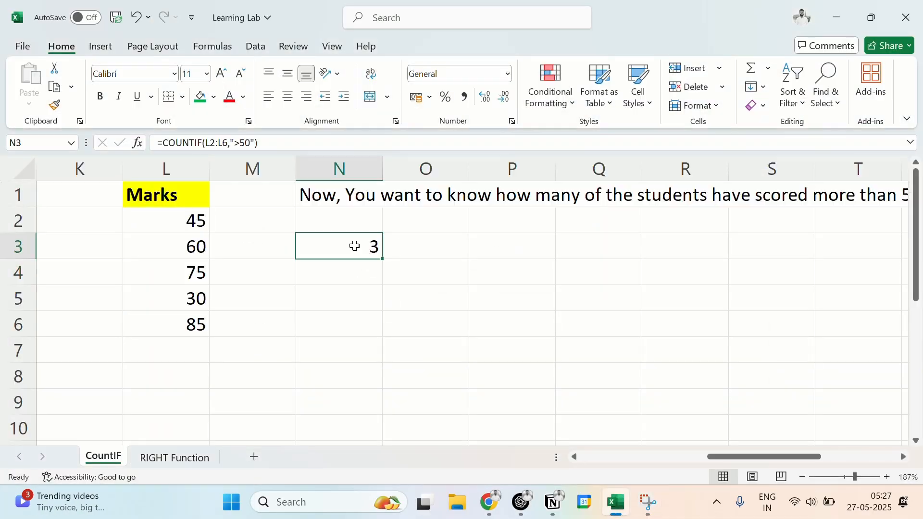
double_click(354, 247)
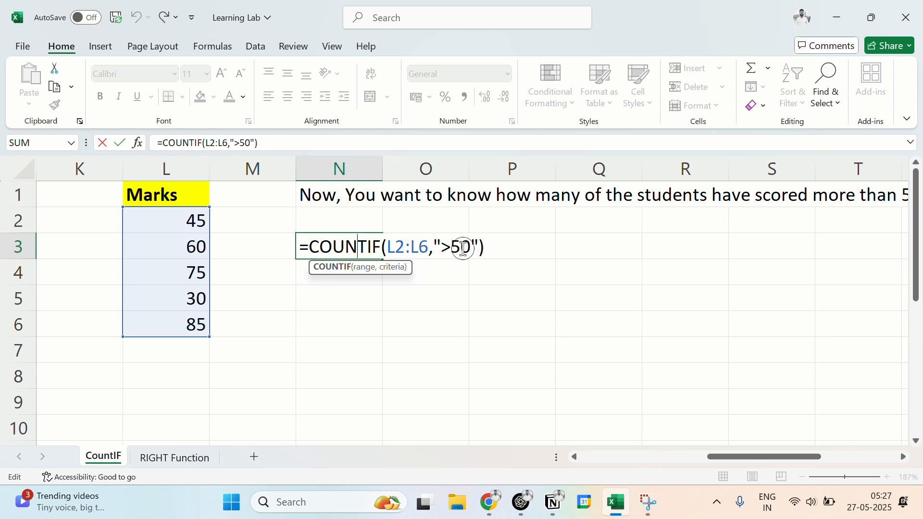
click(438, 245)
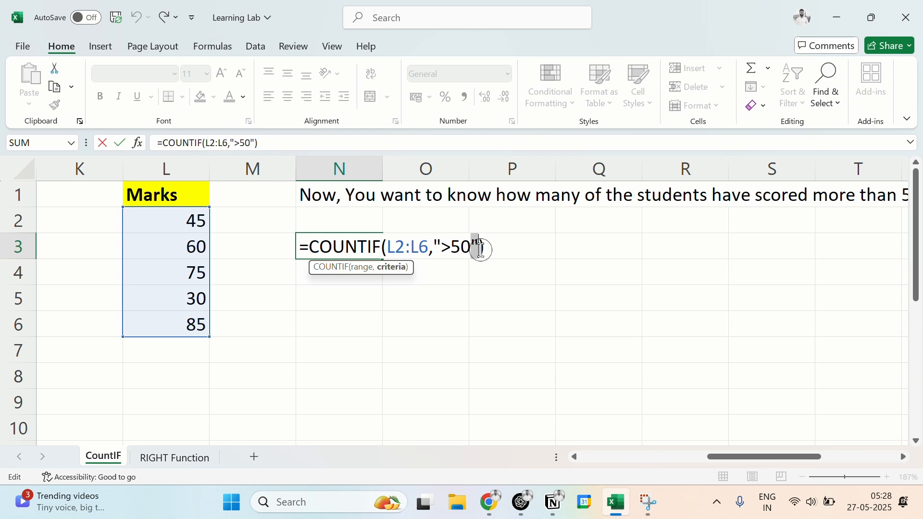
click(394, 28)
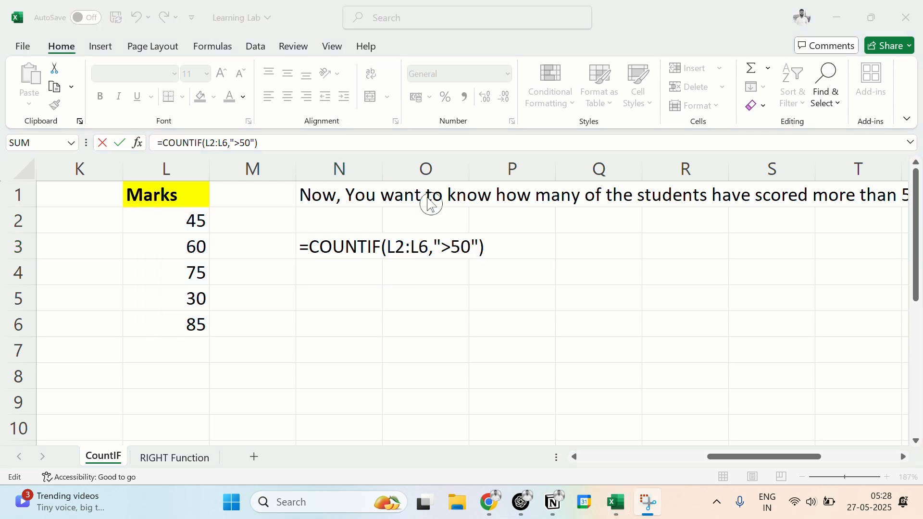